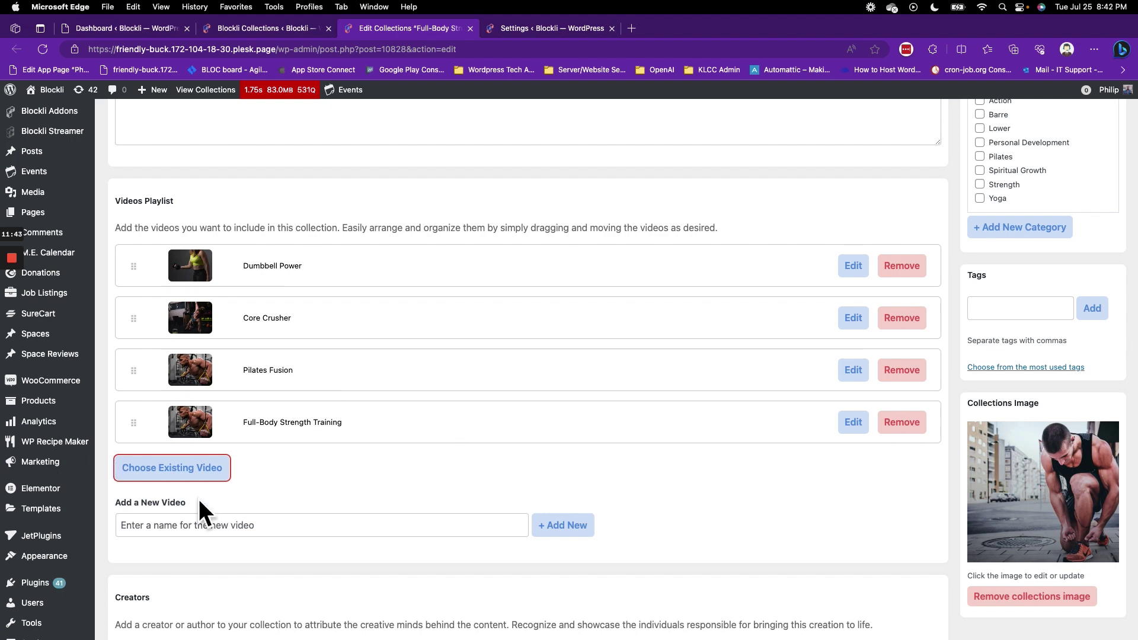
# - Open the chooser of existing videos for the collection's playlist, cancel it without adding any, and review the playlist
pyautogui.click(207, 469)
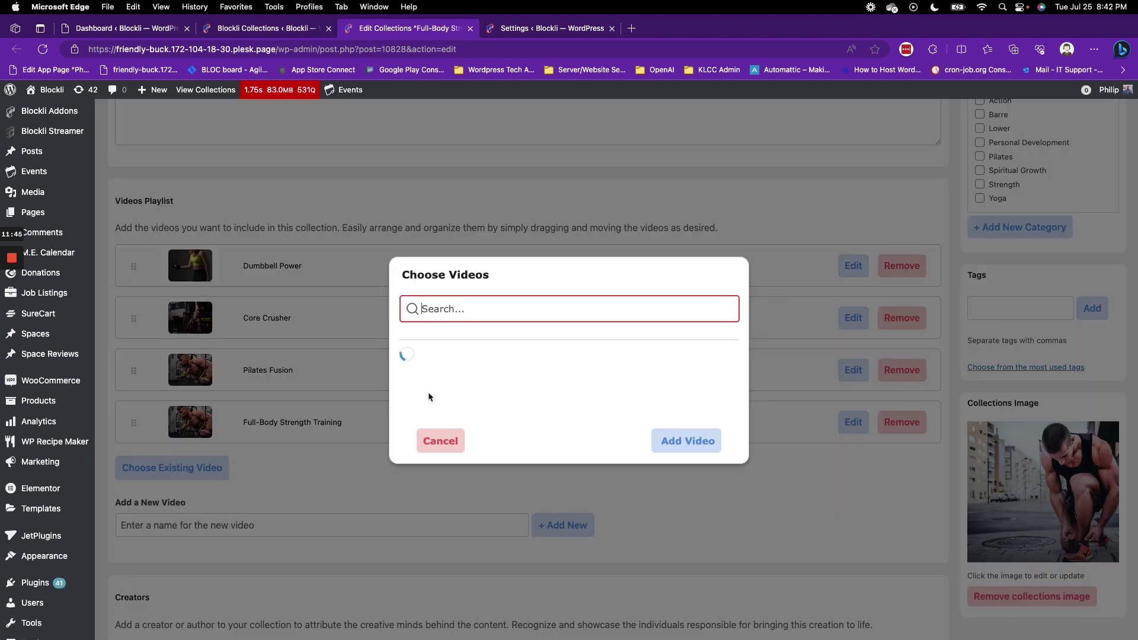
pyautogui.click(457, 449)
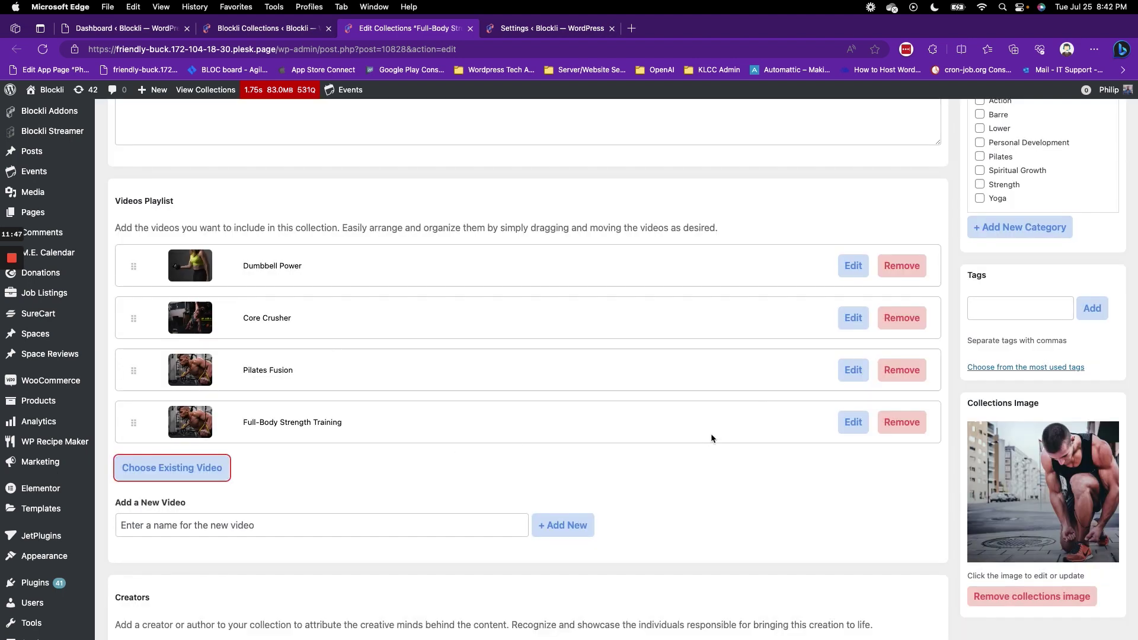
pyautogui.scroll(-5, 716, 415)
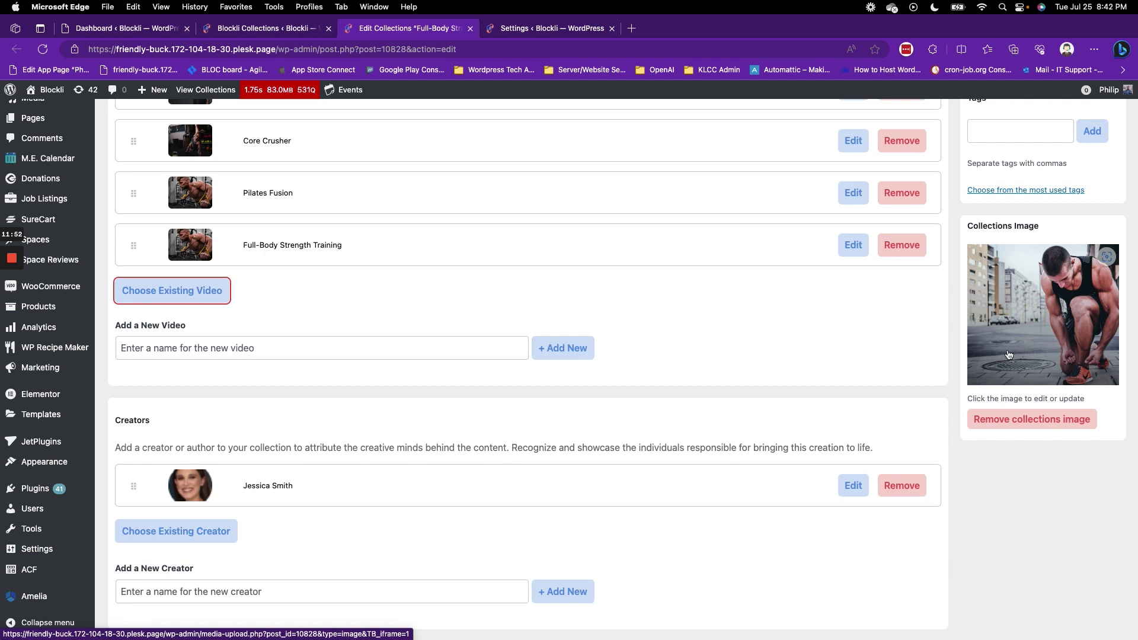
pyautogui.scroll(3, 618, 442)
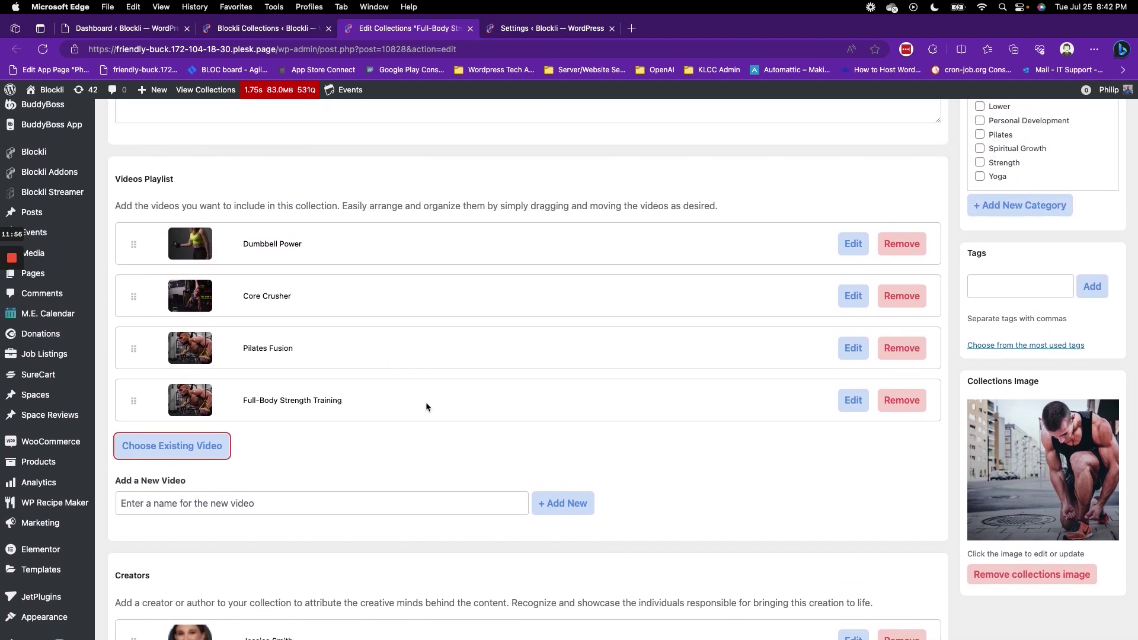
# - Open the chooser of existing creators in the Creators section, cancel it, and activate the new creator name field
pyautogui.scroll(-5, 433, 400)
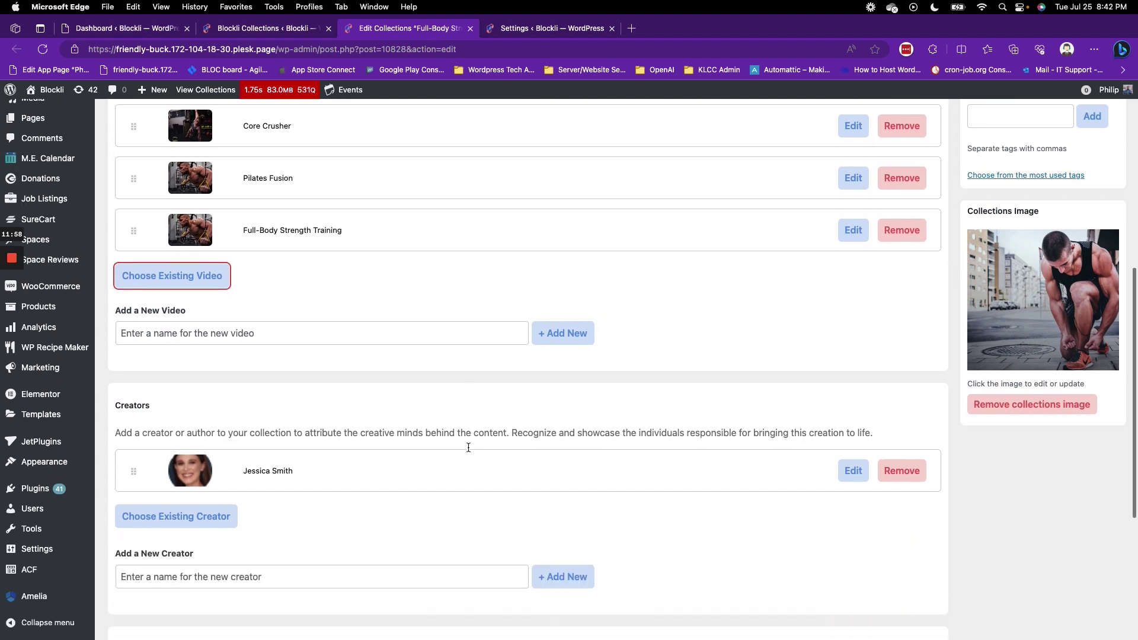
pyautogui.scroll(-2, 482, 442)
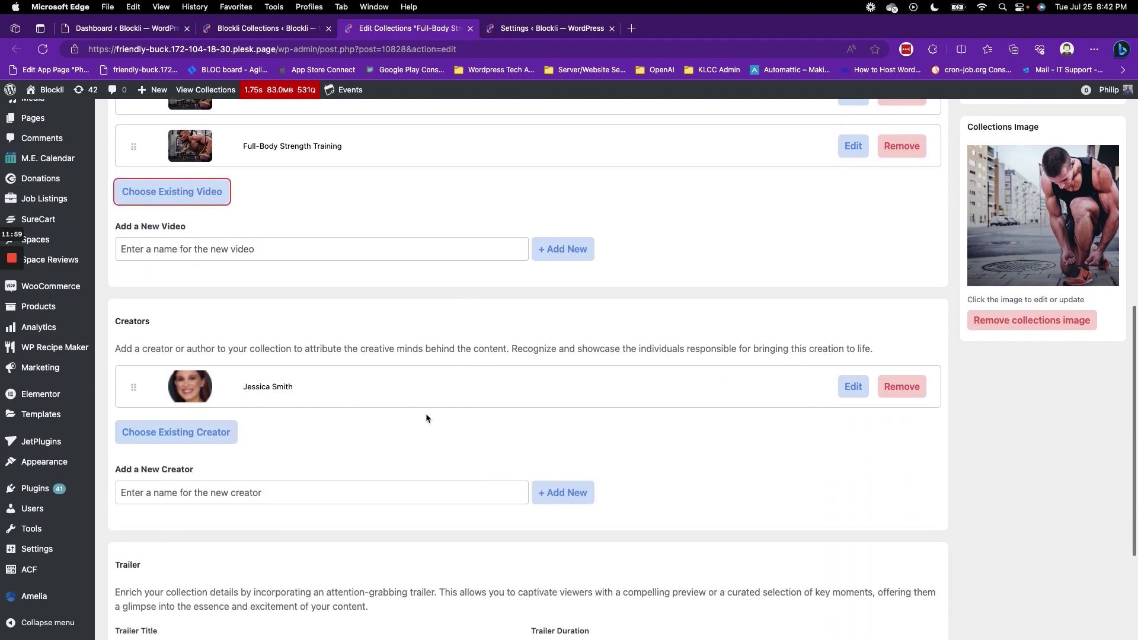
pyautogui.click(191, 436)
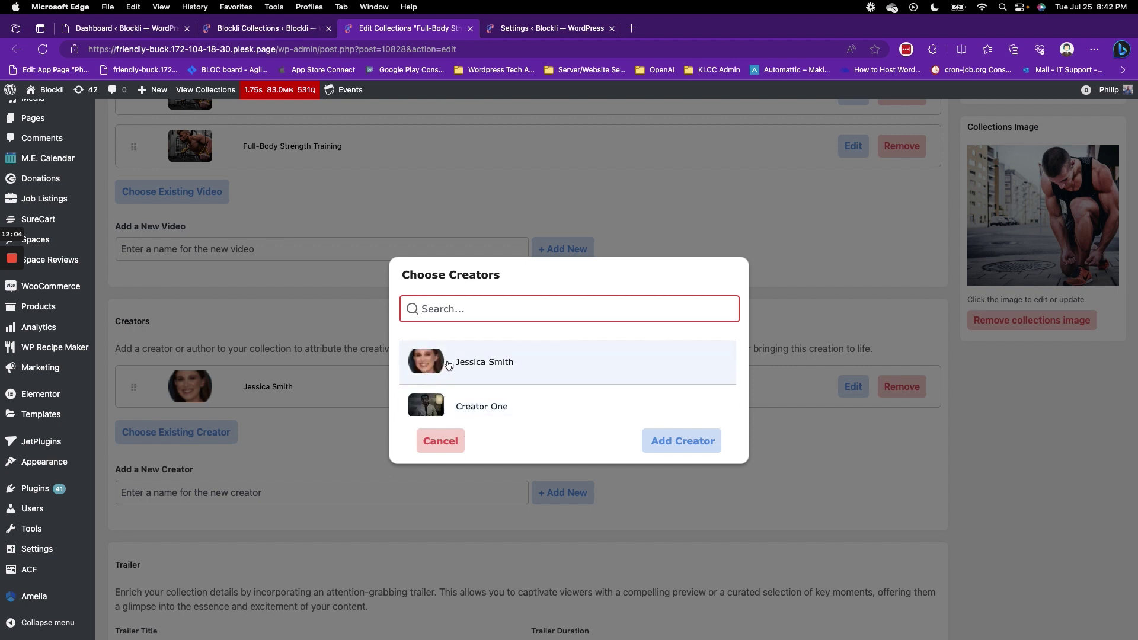
pyautogui.click(438, 444)
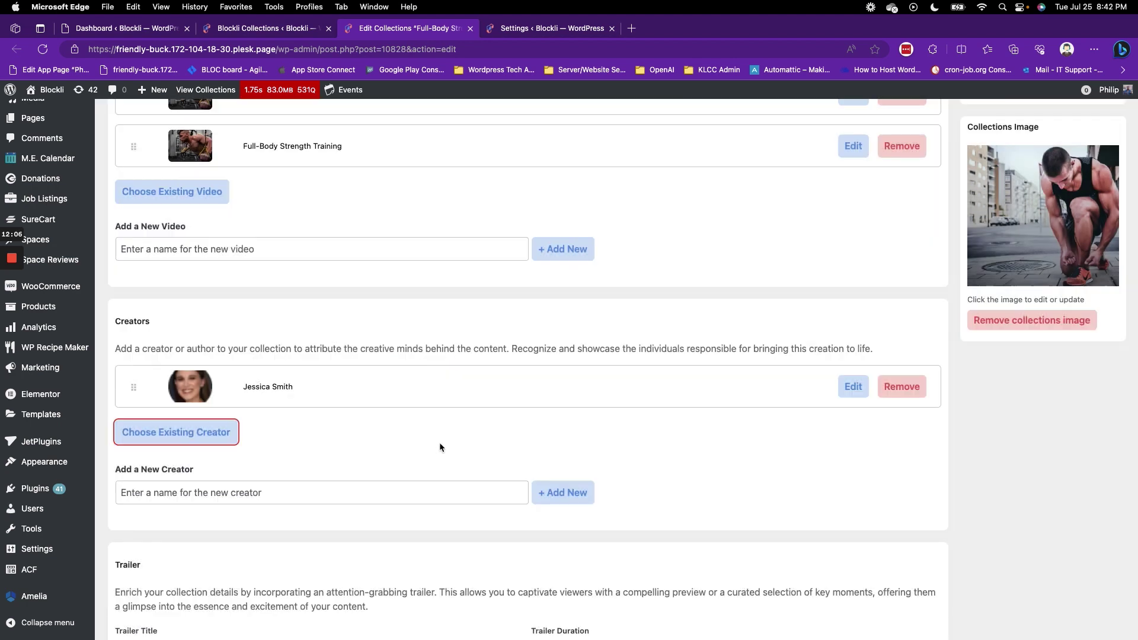
pyautogui.click(368, 494)
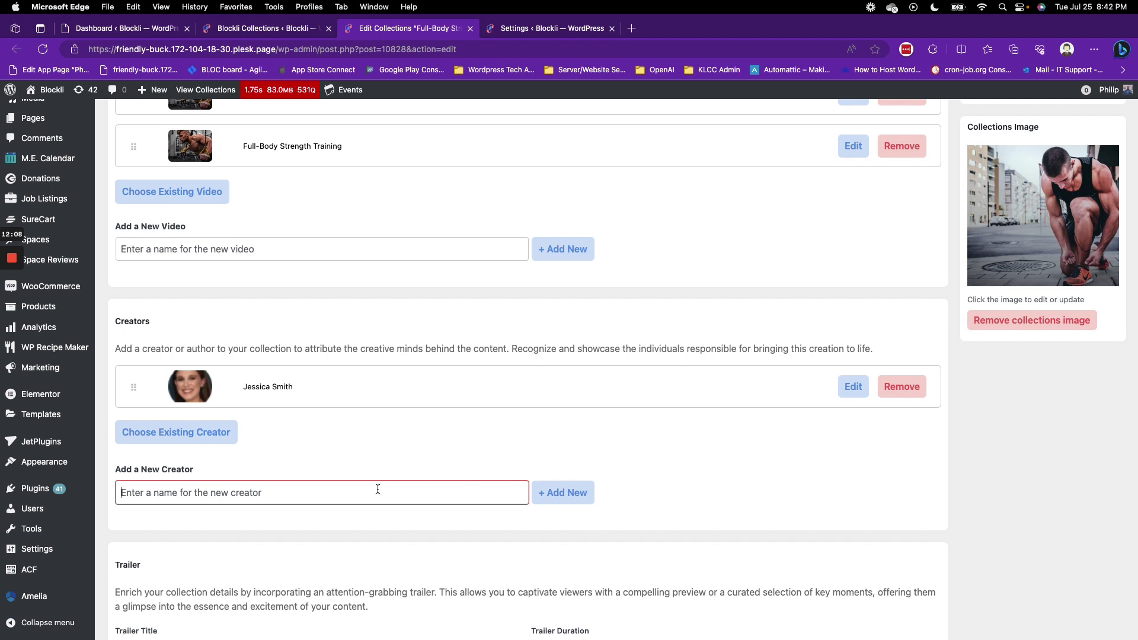
# - Review the collection's trailer title, duration and video link in the Trailer section
pyautogui.scroll(-5, 550, 491)
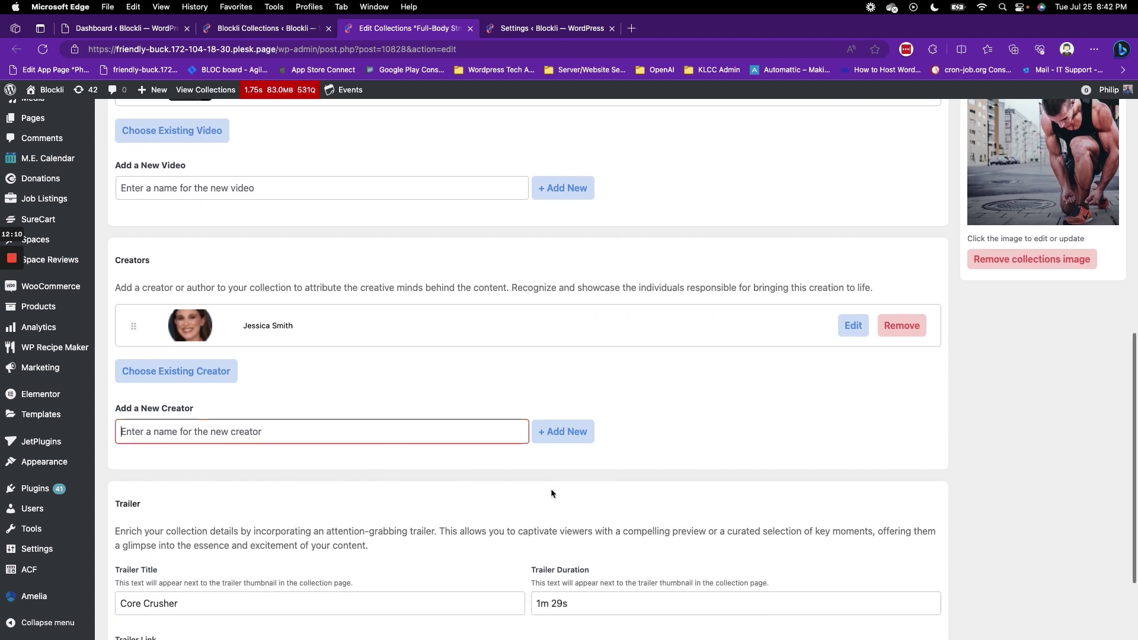
pyautogui.click(210, 482)
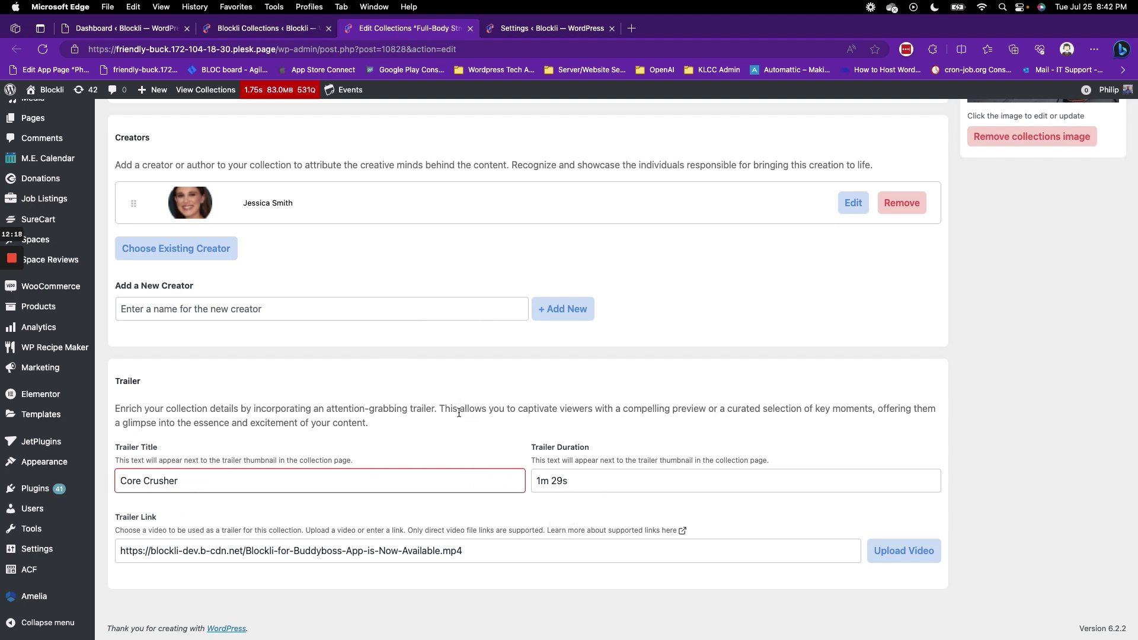
pyautogui.click(606, 544)
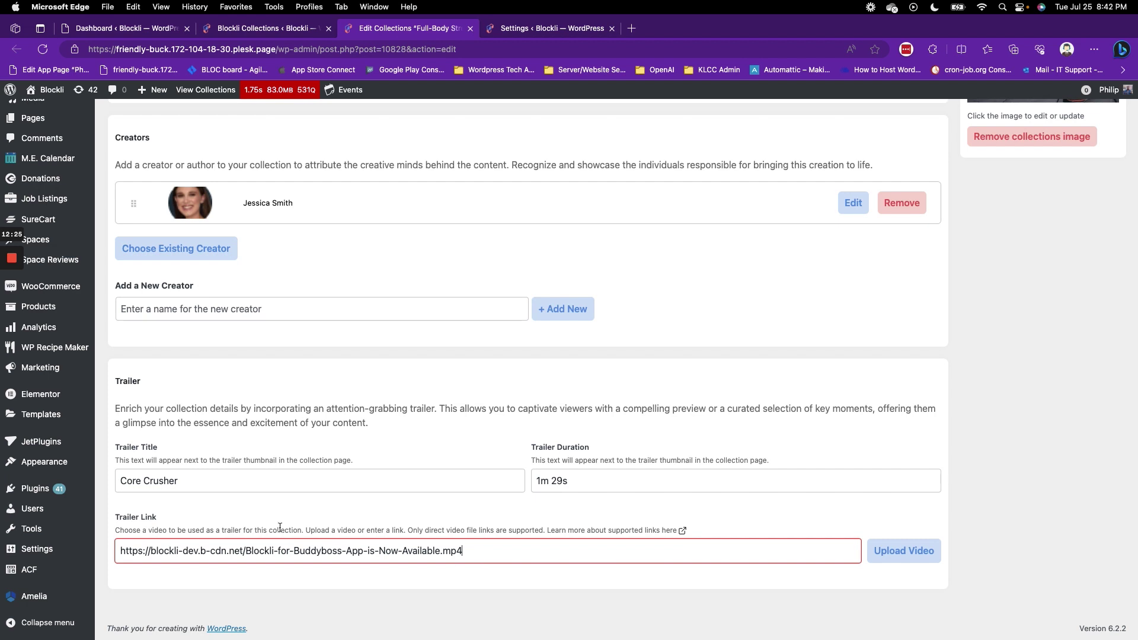
pyautogui.click(1038, 474)
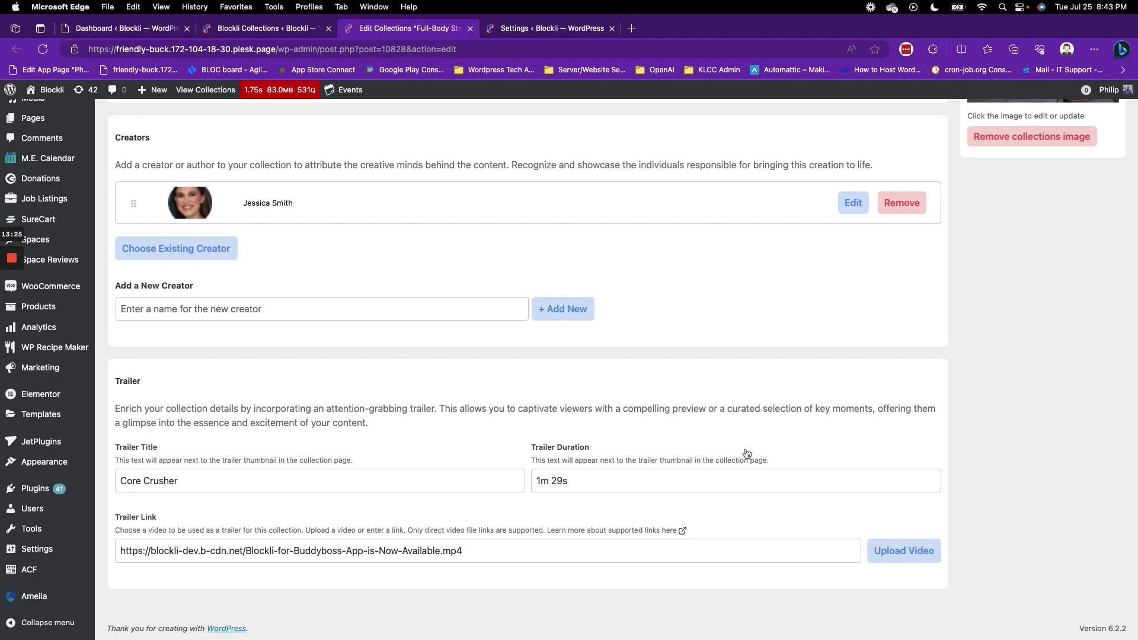
# - Examine the Full-Body Strength Training collection's description, categories, video playlist, creators and image
pyautogui.scroll(5, 691, 424)
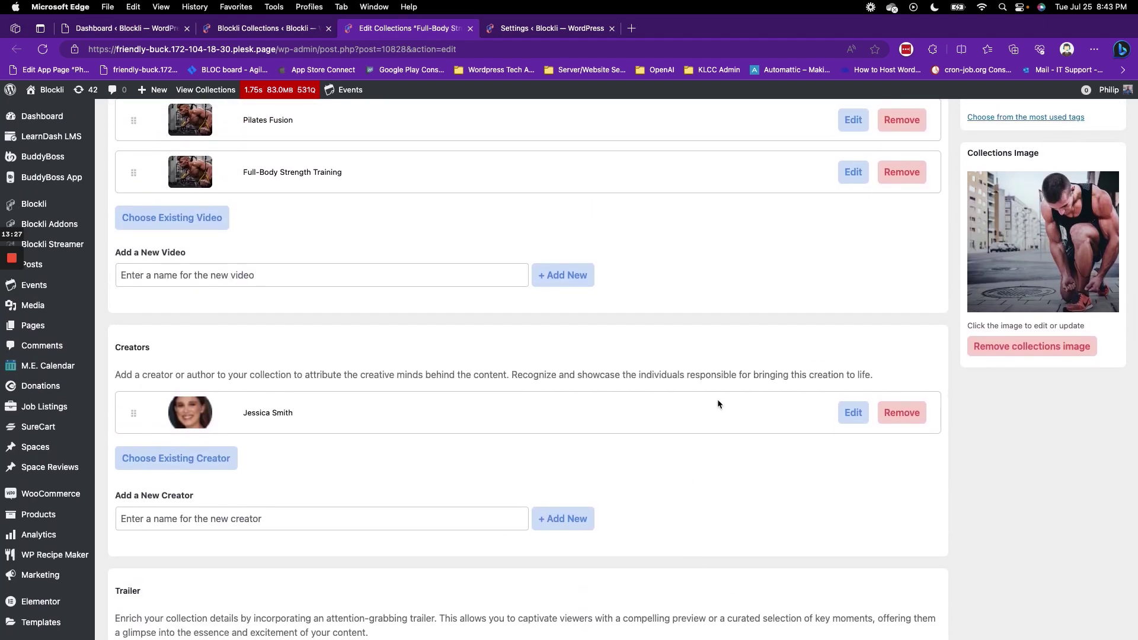
pyautogui.scroll(10, 818, 415)
pyautogui.scroll(1, 853, 267)
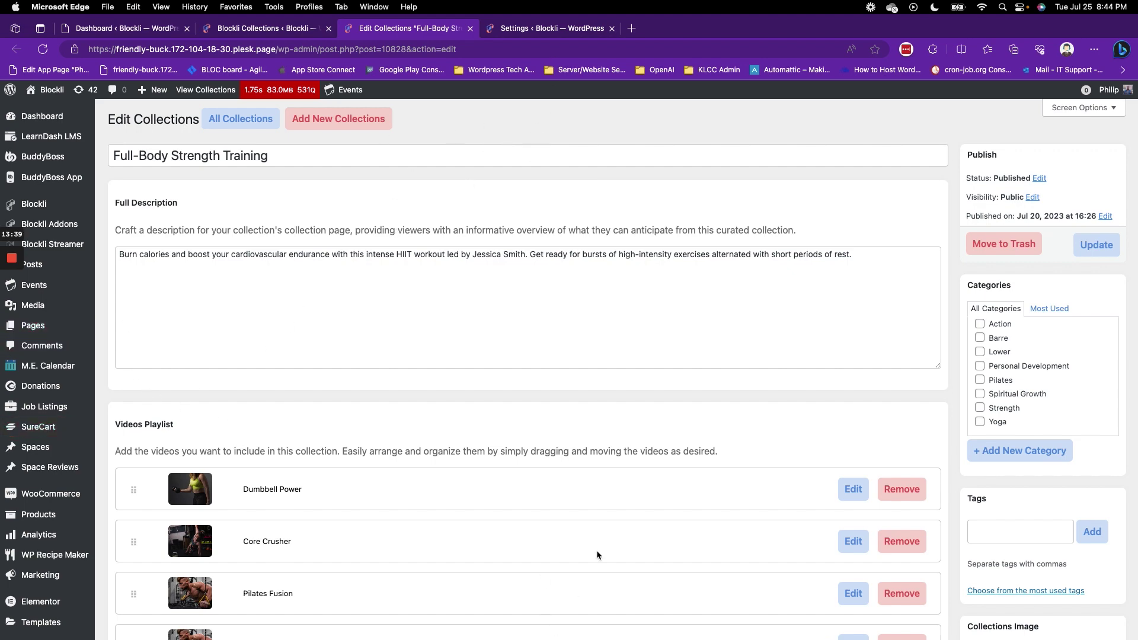
pyautogui.scroll(-6, 596, 549)
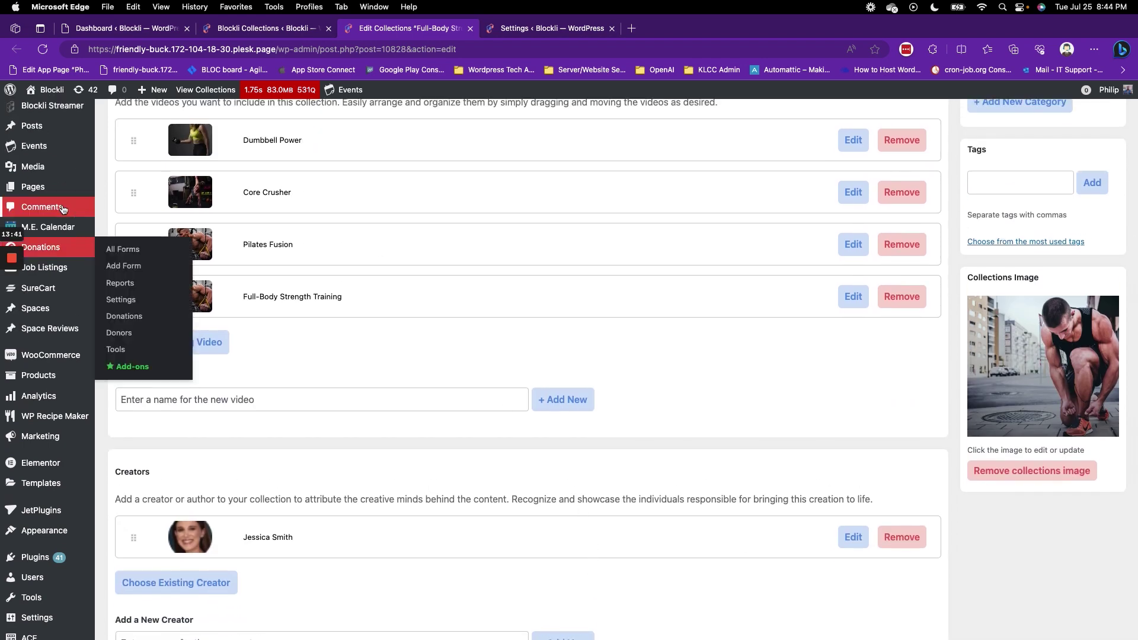
pyautogui.moveTo(85, 110)
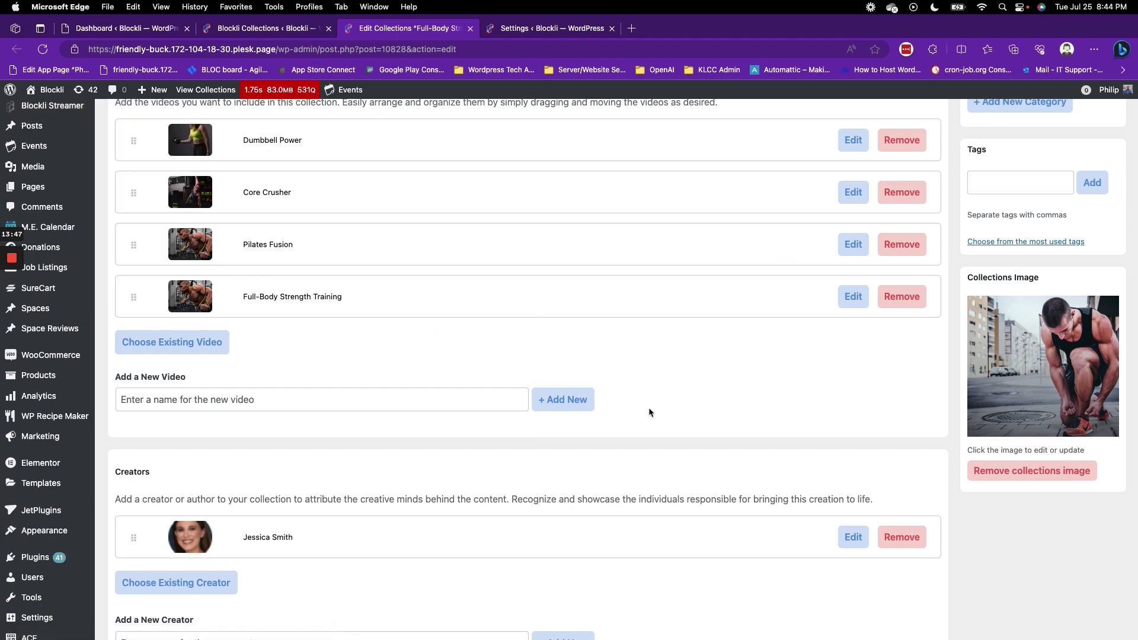
pyautogui.scroll(6, 650, 409)
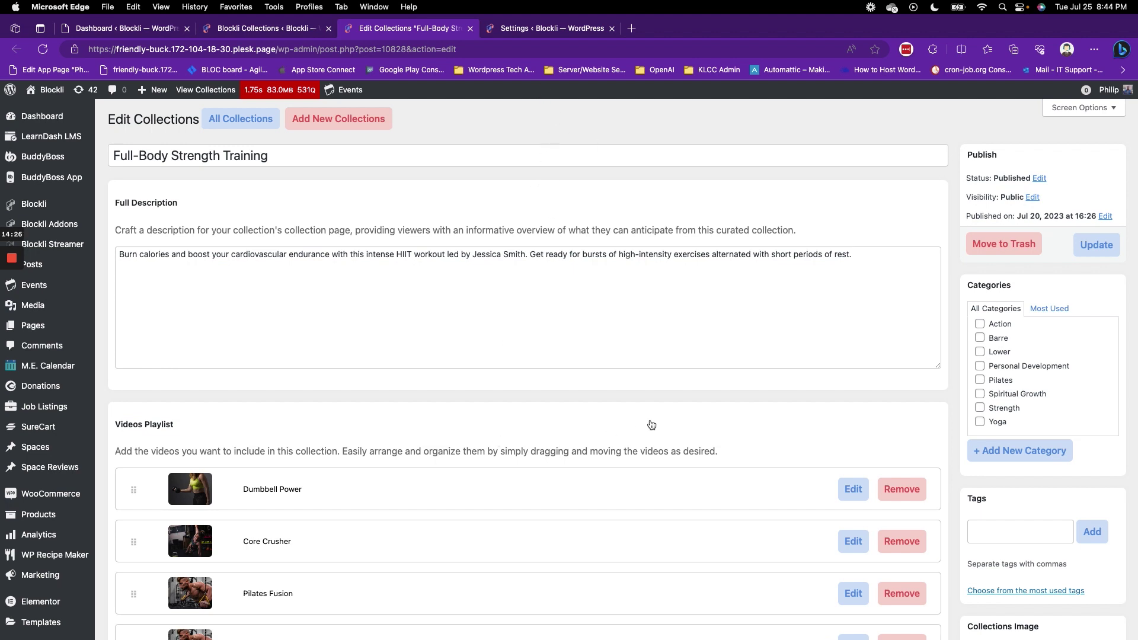
pyautogui.scroll(-2, 657, 421)
pyautogui.scroll(-1, 656, 422)
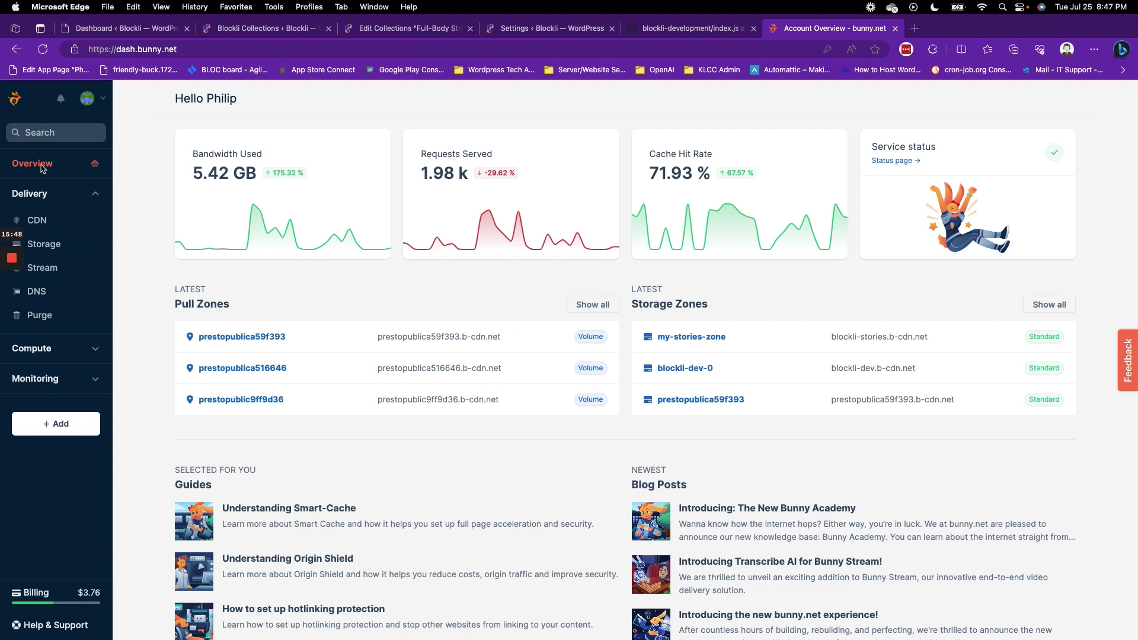
# - In bunny.net, open the blockli-dev-0 storage zone and go to its connected blockli-dev pull zone
pyautogui.click(60, 246)
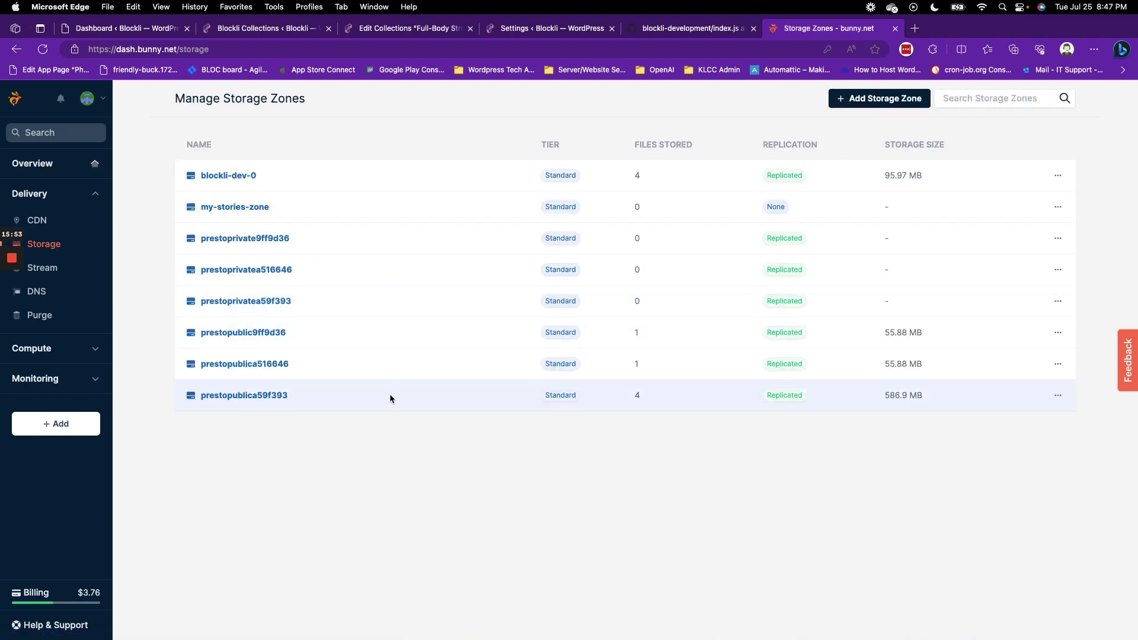
pyautogui.click(229, 175)
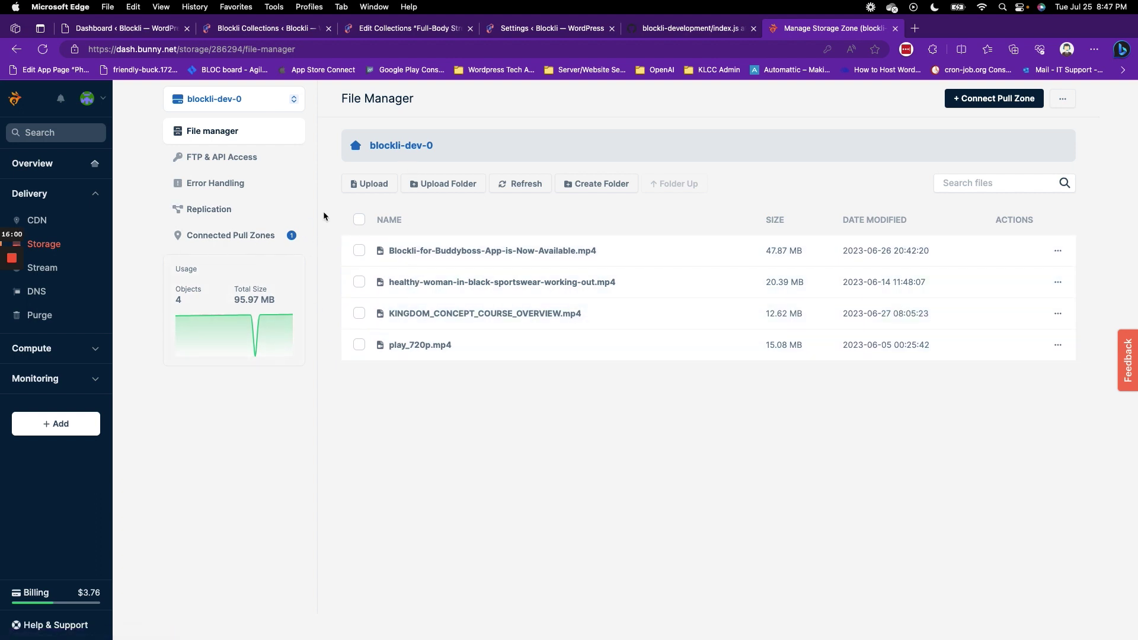
pyautogui.click(247, 238)
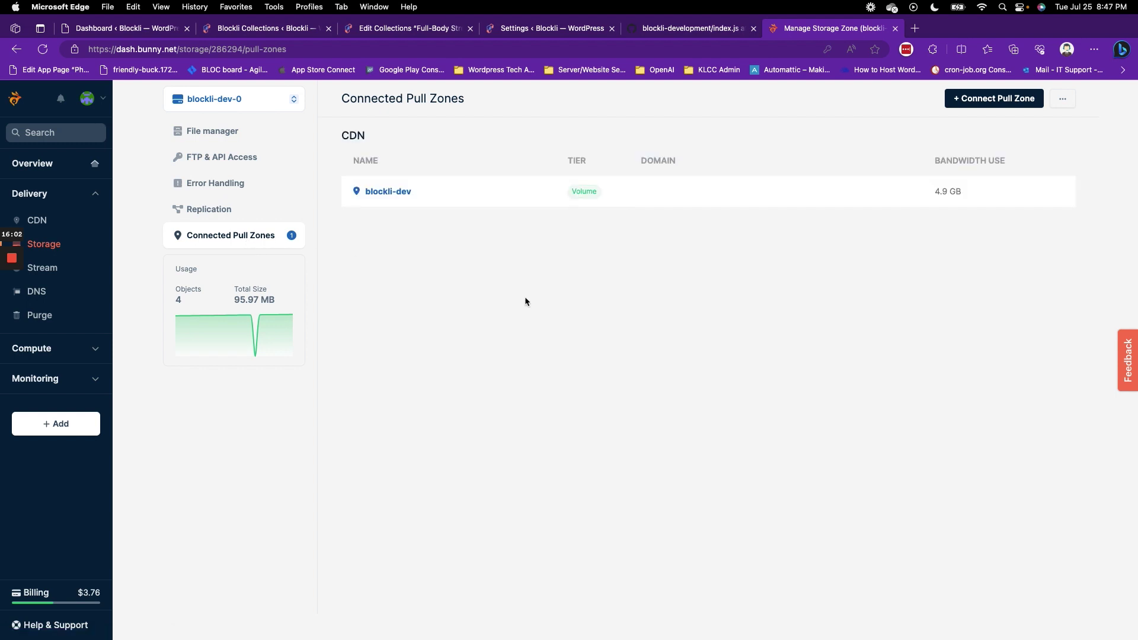
pyautogui.click(397, 204)
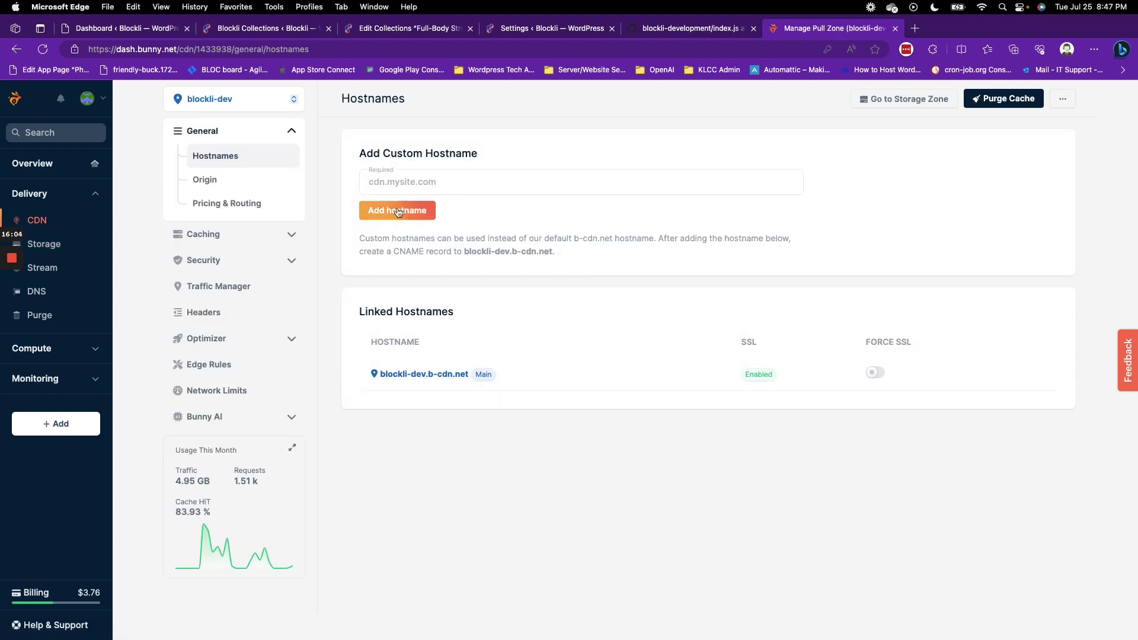
# - Copy the URL token authentication key from the blockli-dev pull zone's Token Authentication security settings
pyautogui.click(286, 263)
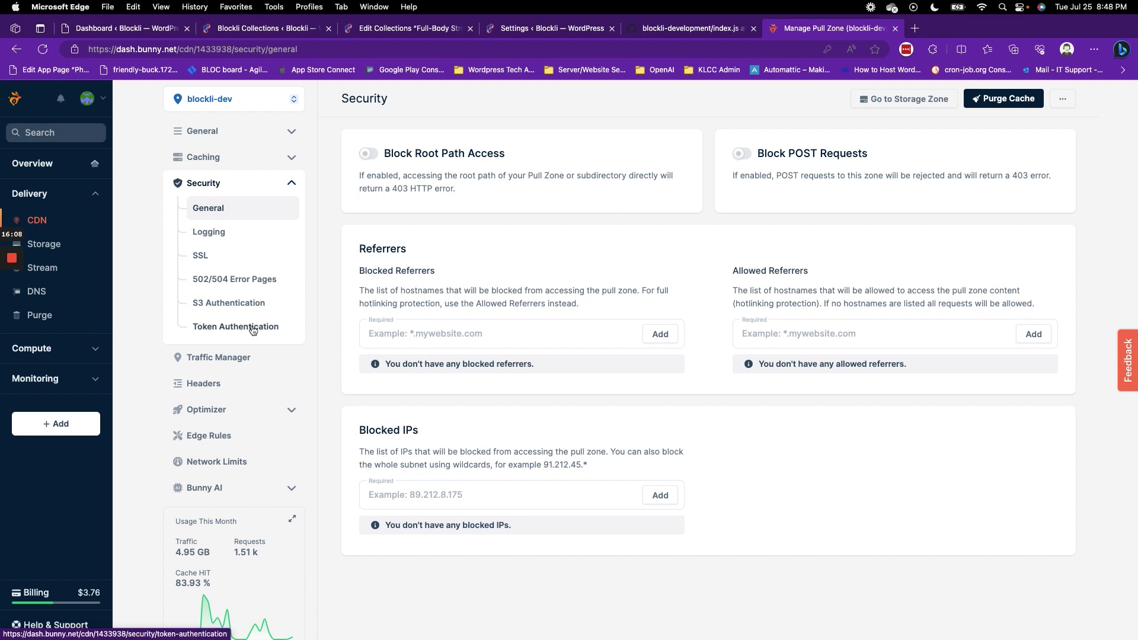
pyautogui.click(252, 330)
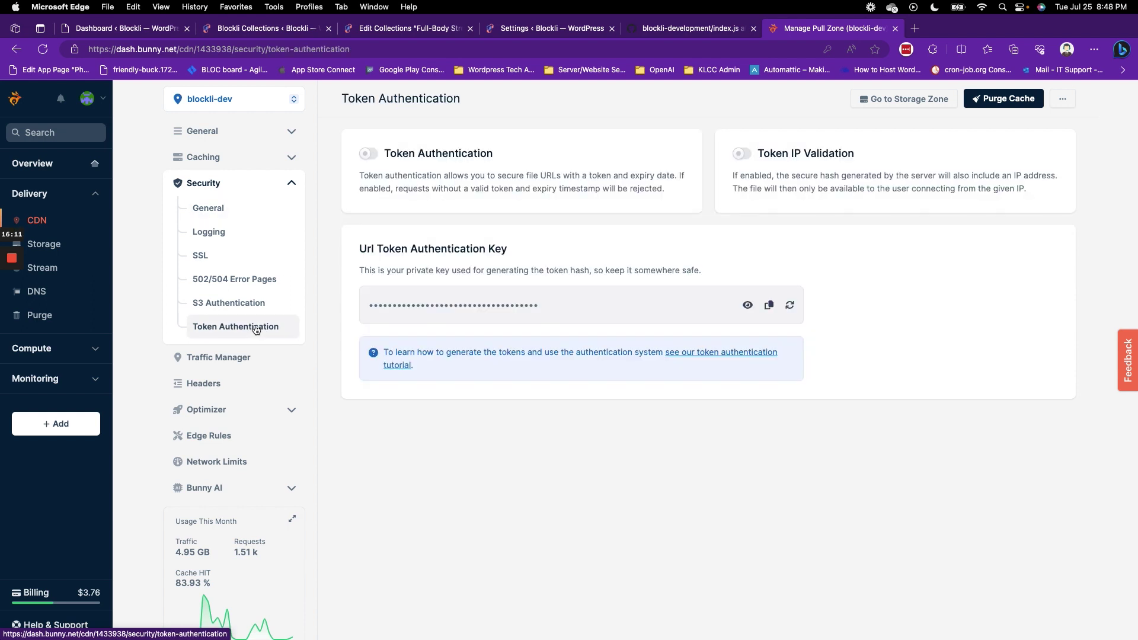
pyautogui.click(769, 305)
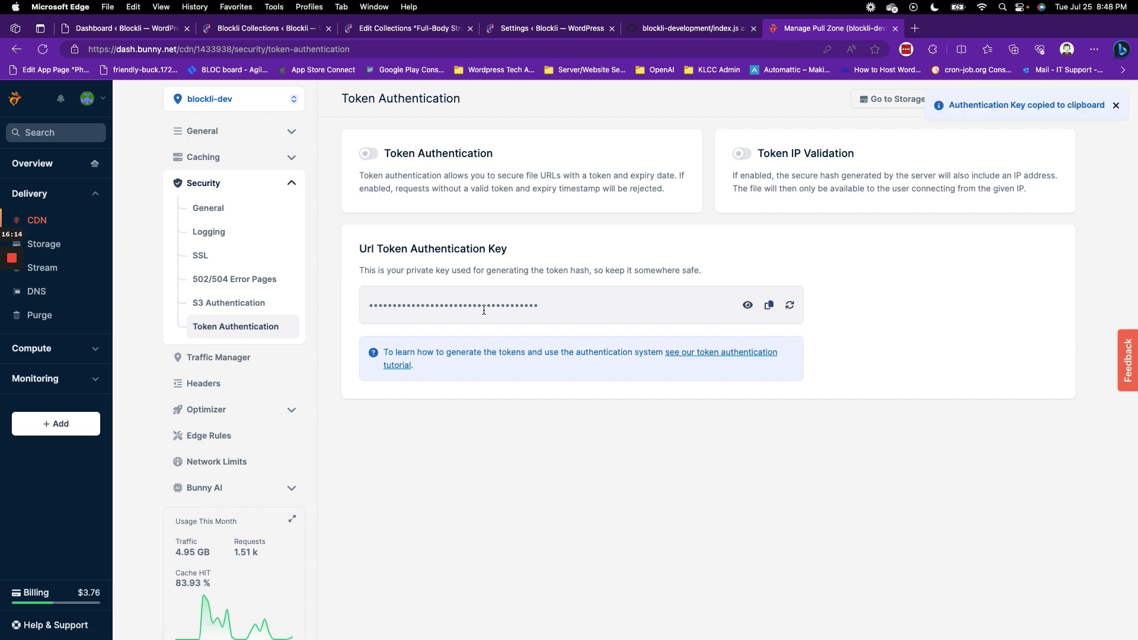
# - Switch to index.js in the blockli-development GitHub repository and select the bcdn_token value
pyautogui.click(681, 28)
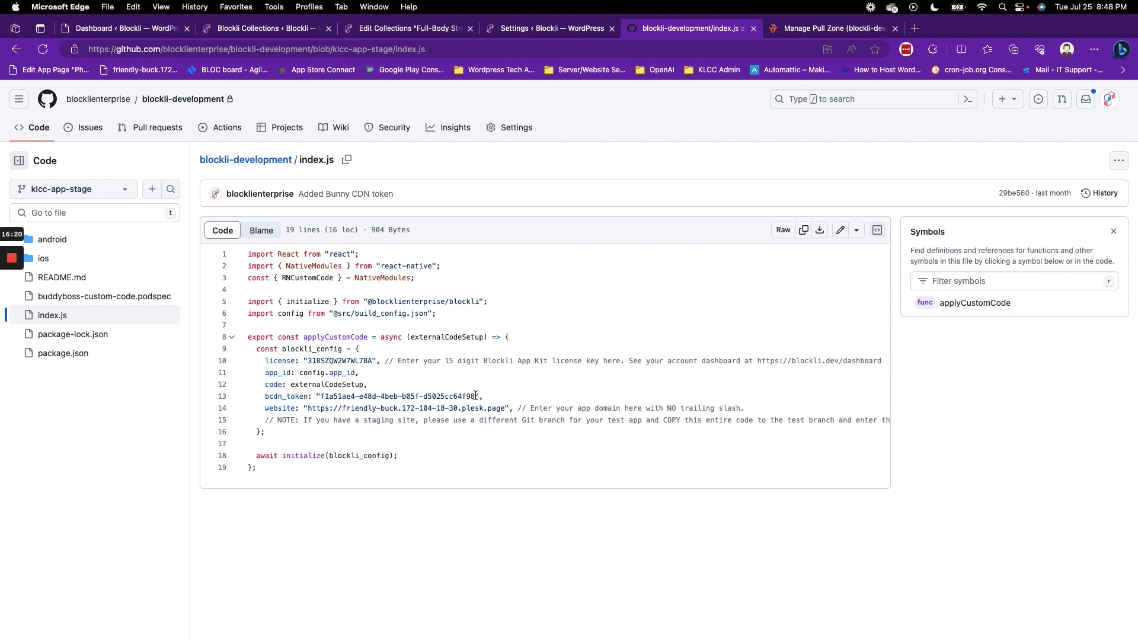
pyautogui.moveTo(476, 396); pyautogui.dragTo(320, 397)
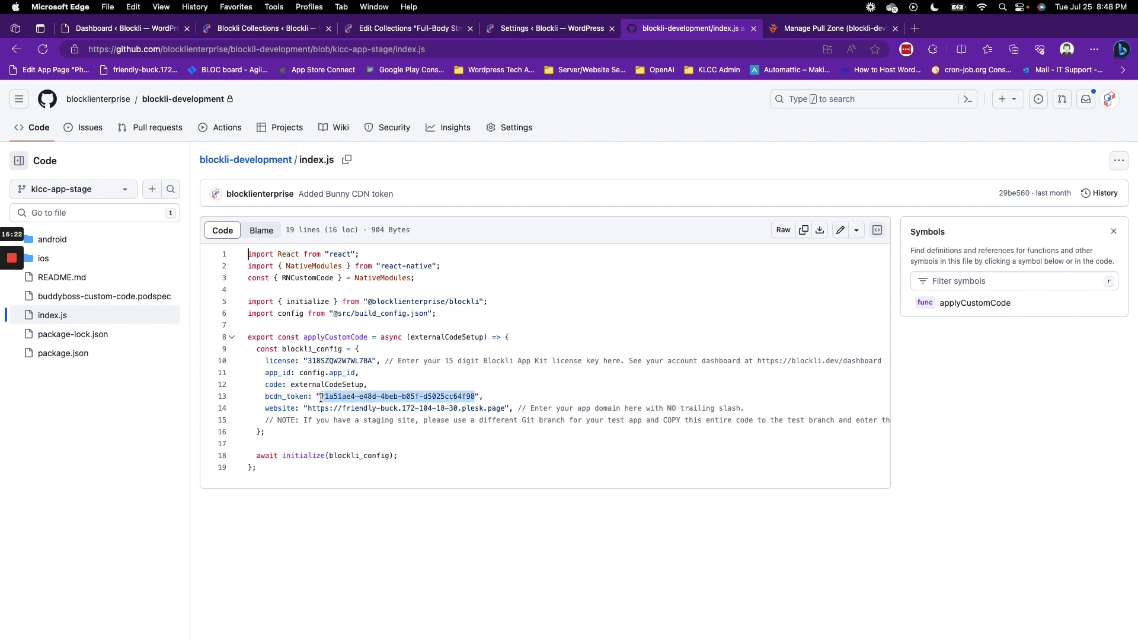
# - Switch back to bunny.net to toggle Token Authentication for the blockli-dev pull zone, and bring up the QuickTime Player phone preview
pyautogui.click(806, 30)
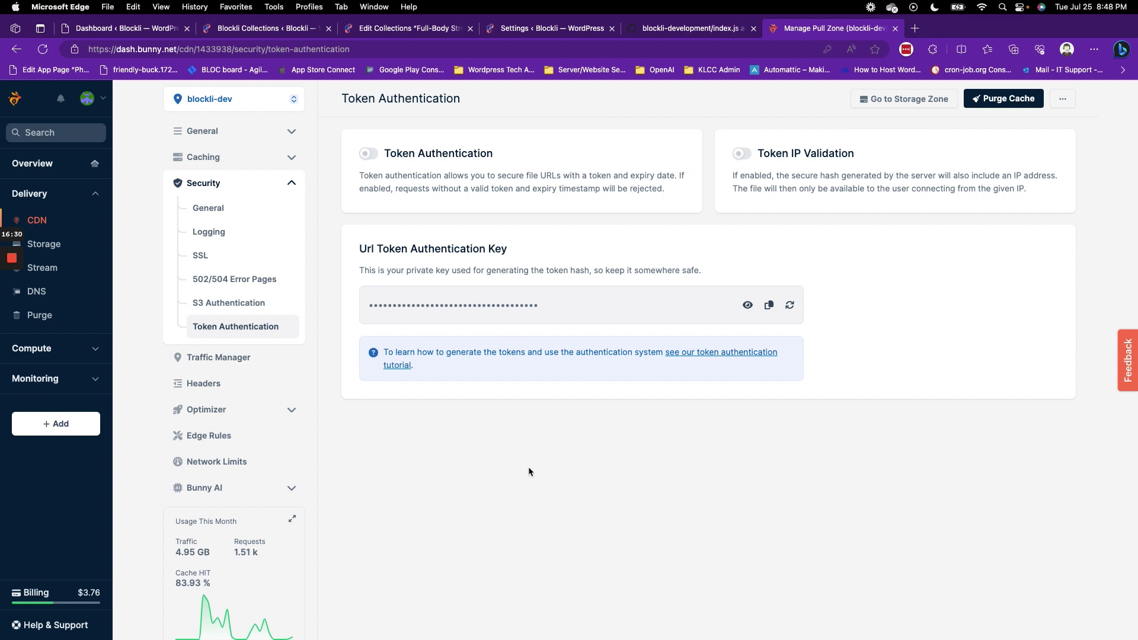
pyautogui.click(370, 155)
pyautogui.hotkey('ctrl', 'Left')
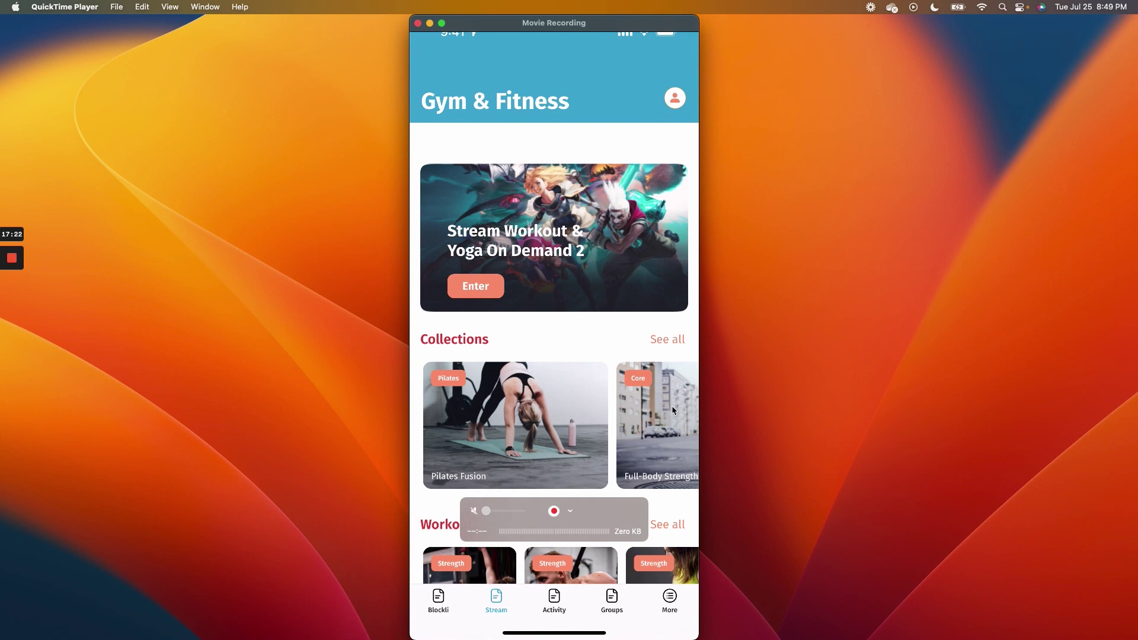